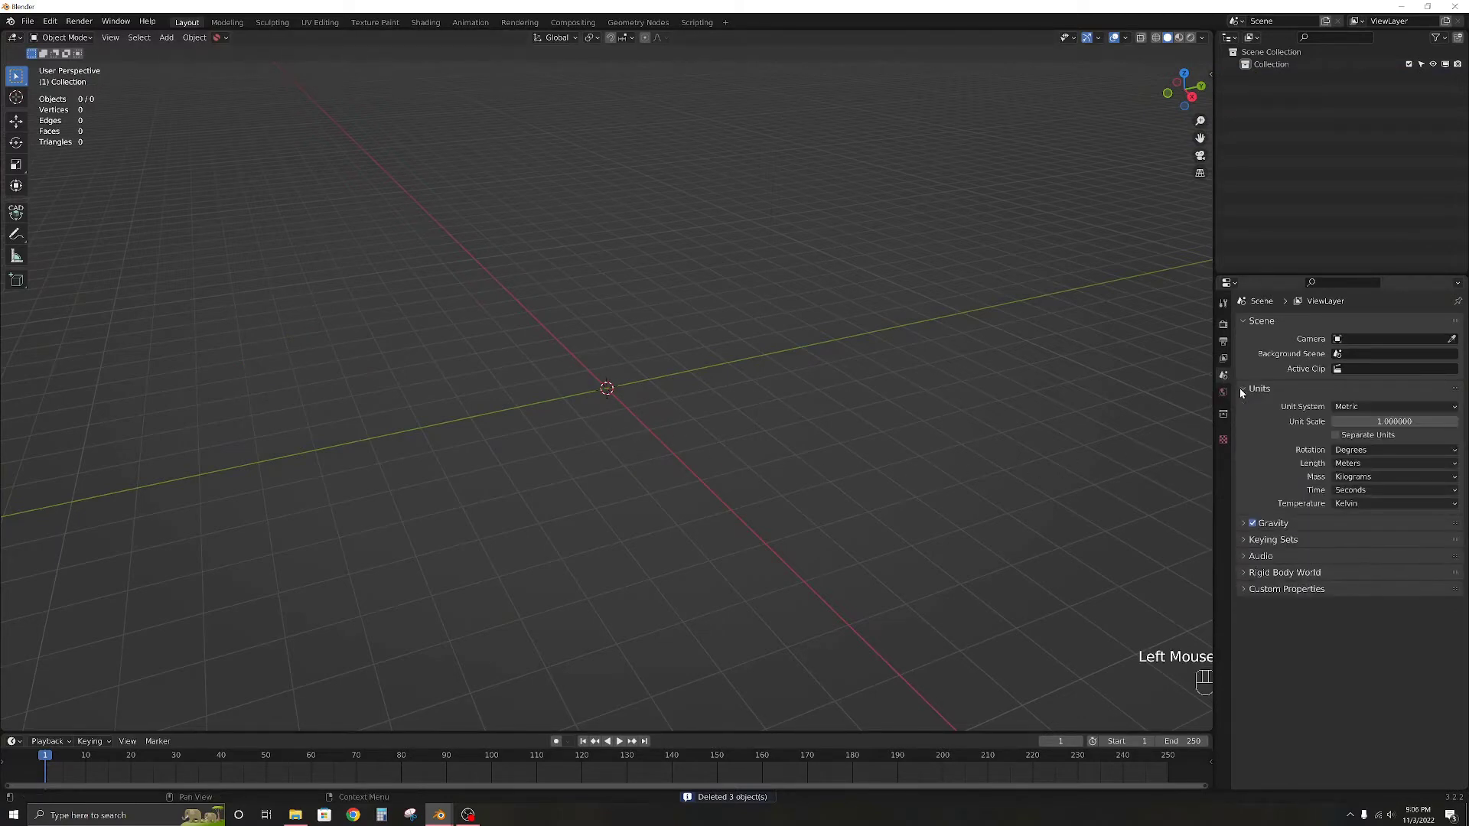
Set length units to Millimeters with a 0.001 unit scale, then begin editing the overlay grid scale
left_click(1360, 464)
left_click(1366, 530)
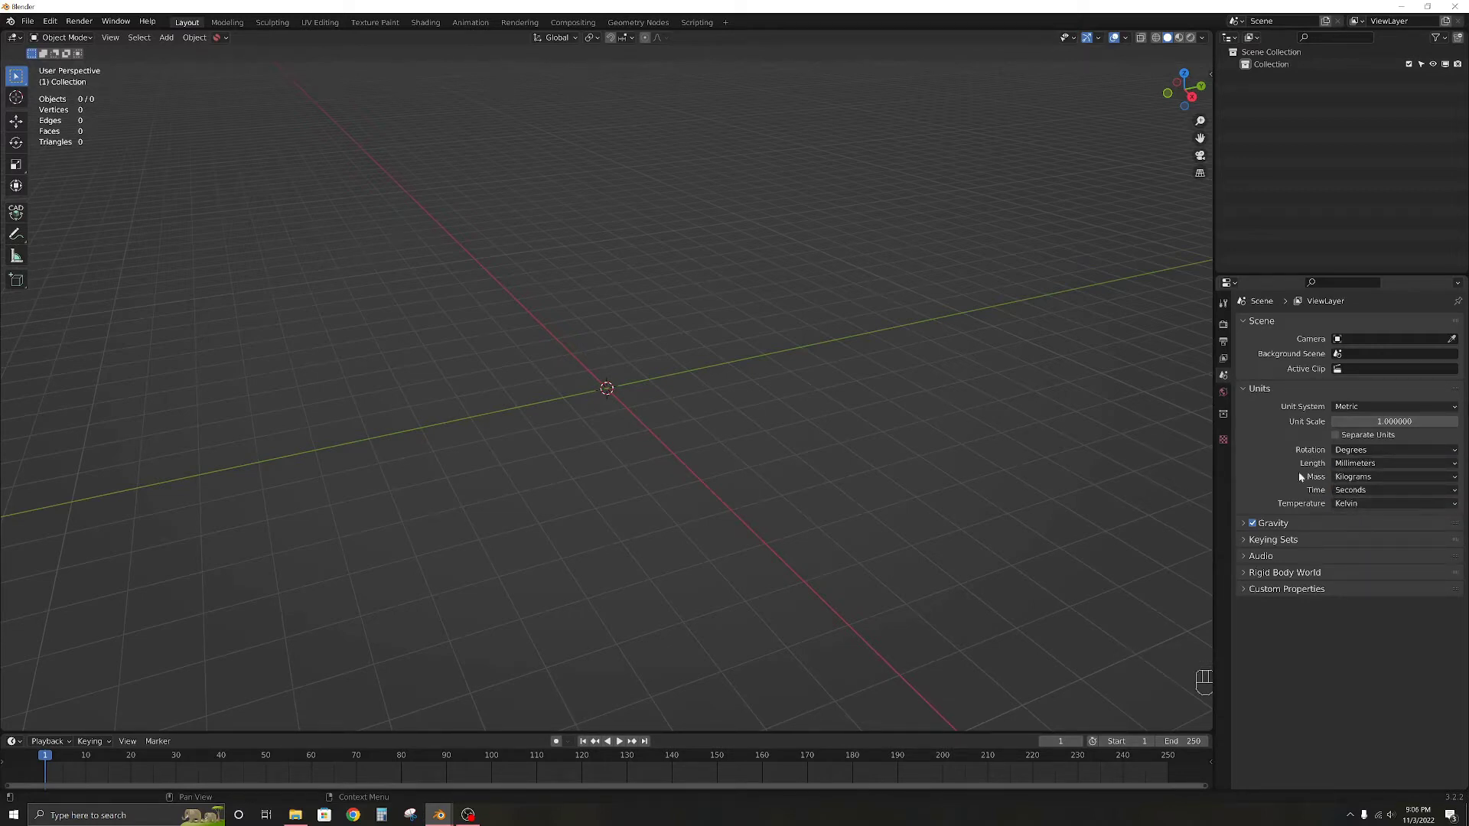
key("n")
left_click(1377, 421)
type("0.001")
key("Return")
left_click(1124, 38)
left_click(1099, 108)
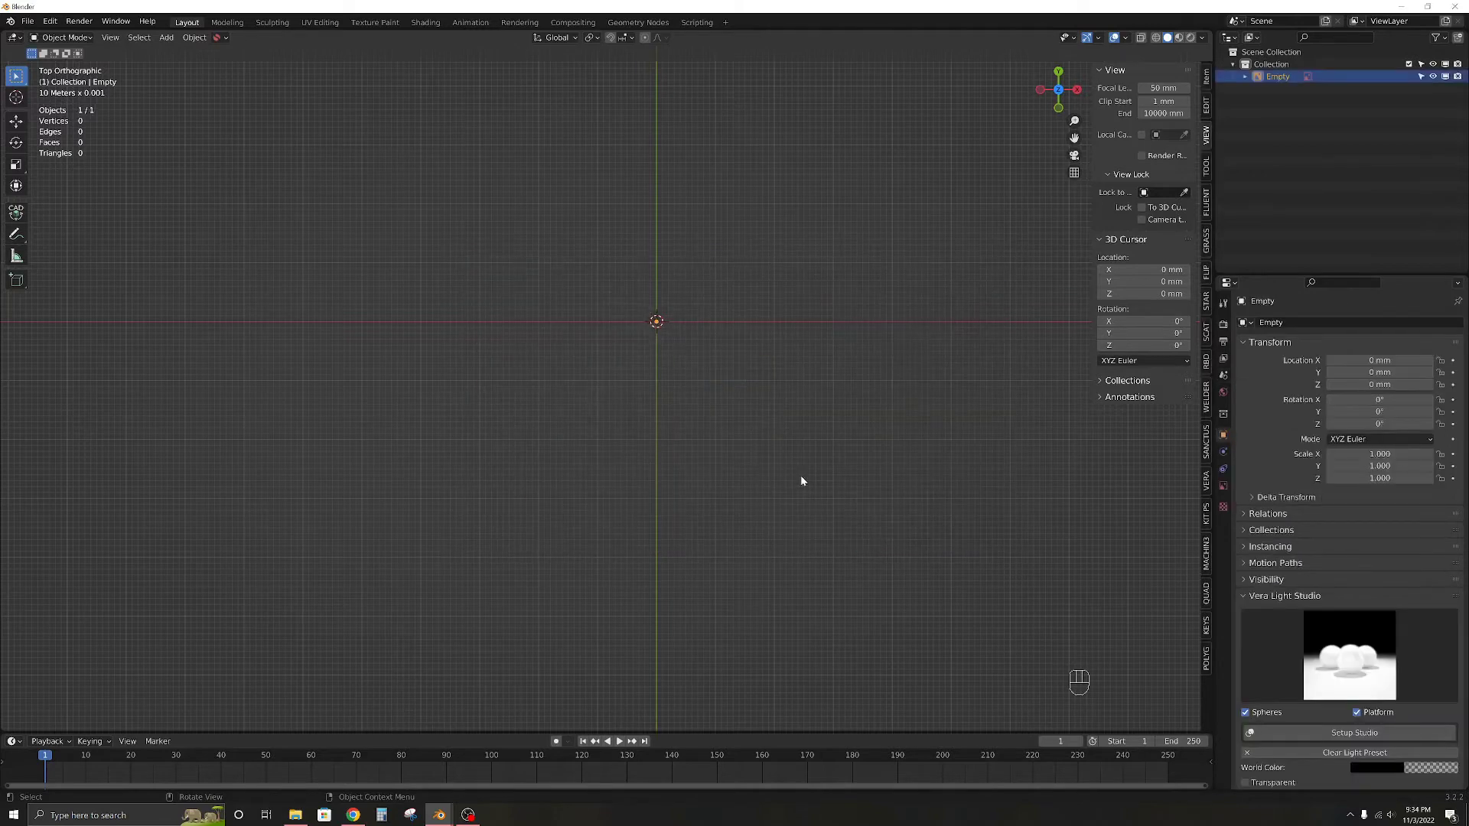
Move the reference image along X to -13.08 mm and scale it to 3.035
scroll(658, 303, "up", 9)
left_click(651, 338)
key("g")
key("x")
left_click(349, 398)
left_click(349, 396)
key("s")
left_click(438, 489)
Enable opacity on the reference image and set it to 0.5
left_click(1223, 485)
left_click(1330, 464)
left_click(1348, 463)
type("0.5")
key("Return")
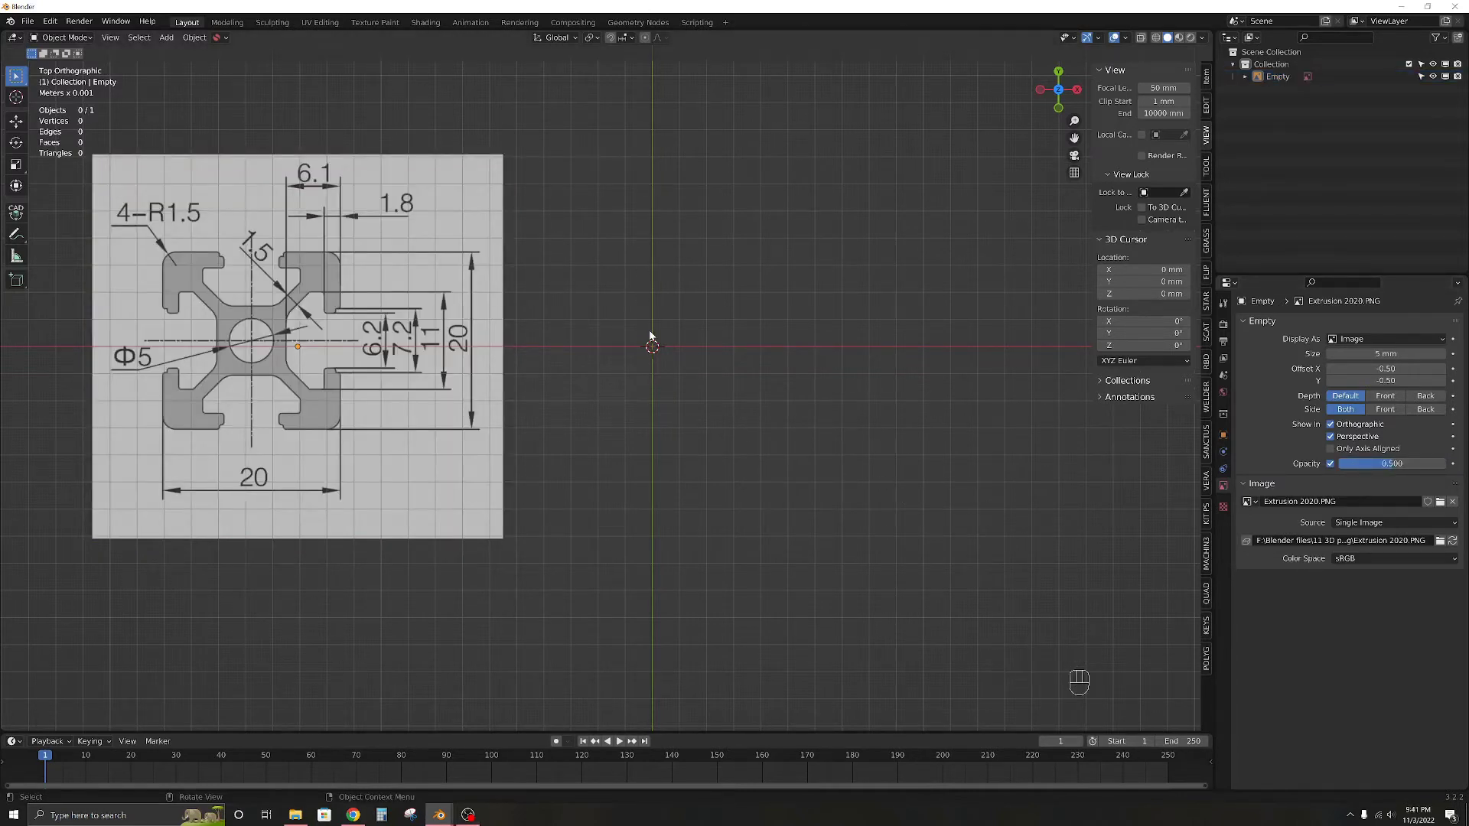
Add a circle mesh at the origin and select all its vertices in Edit Mode
key("shift+a")
mouse_move(633, 198)
left_click(713, 222)
key("Tab")
key("a")
key("m")
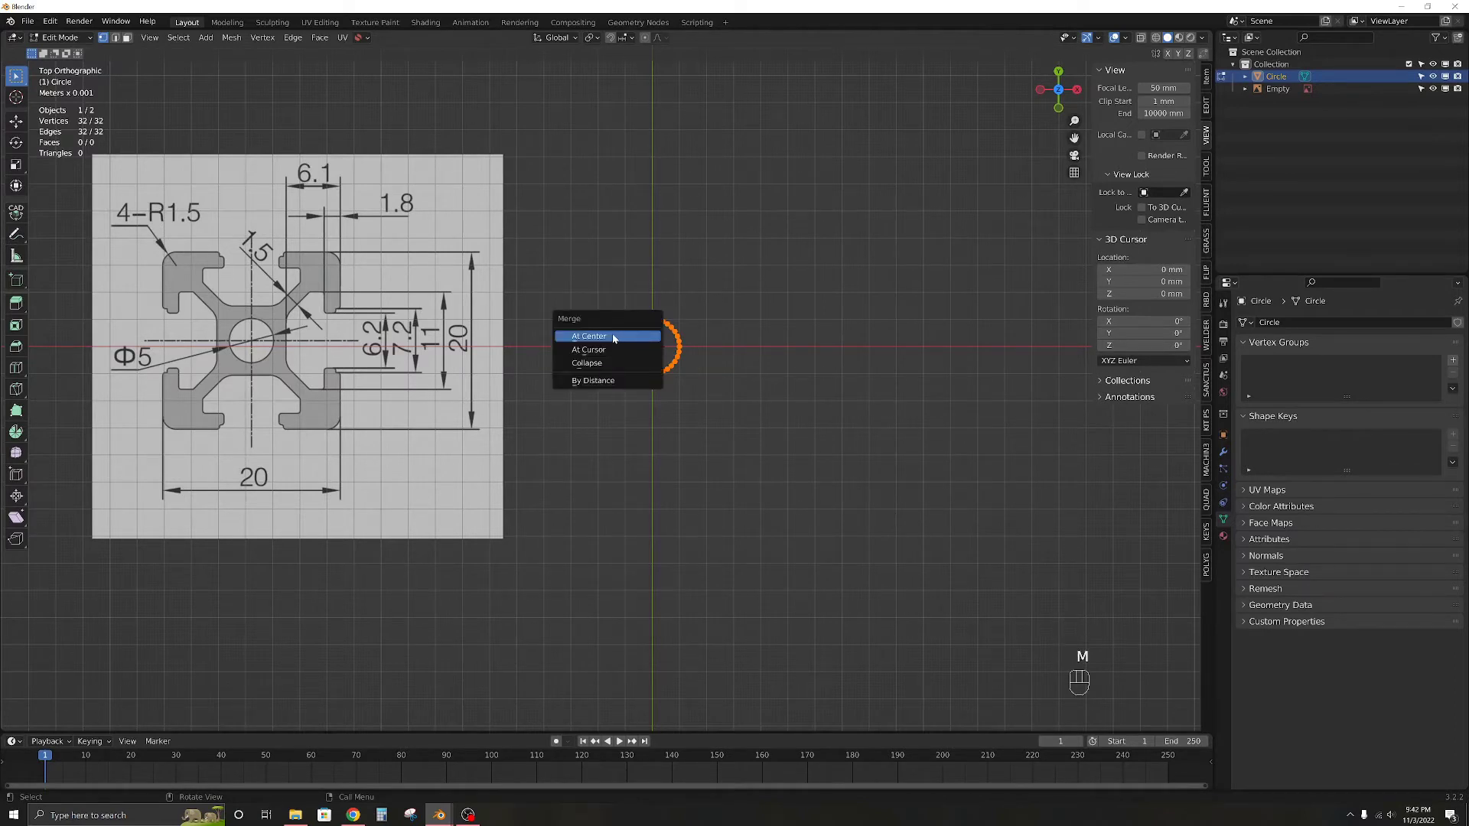
Merge the circle to one center vertex and extrude 3.9 mm along X, then -3.9 mm along Y
left_click(604, 337)
left_click(652, 346)
key("e")
key("x")
type("3.9")
key("Return")
key("e")
key("y")
type("-3.9")
key("Return")
Extrude -3.9 mm along X and 3.9 mm along Y, then merge overlapping vertices by distance
key("e")
key("x")
type("-3.9")
key("Return")
key("e")
key("y")
type("3.9")
key("Return")
key("a")
key("m")
left_click(626, 440)
key("shift+a")
Add a new circle with a 2.5 mm radius and 16 vertices
left_click(617, 392)
left_click(86, 722)
double_click(144, 601)
type("2.5")
key("Return")
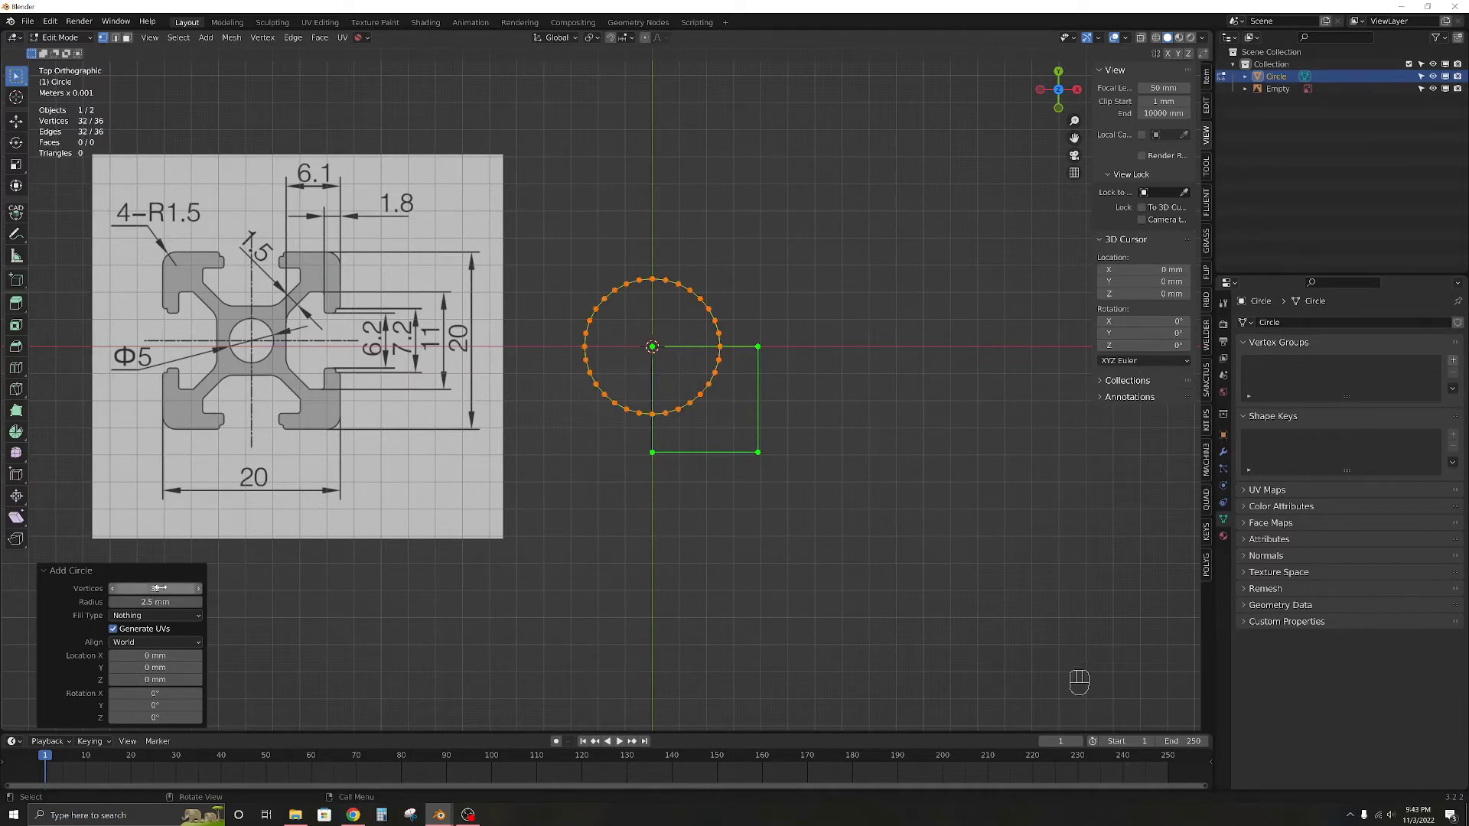
left_click(155, 588)
key("Return")
Delete the circle's left-side and upper vertices, leaving a quarter arc
left_click_drag(554, 234, 643, 437)
key("x")
left_click(612, 437)
left_click_drag(647, 264, 739, 327)
key("x")
left_click(732, 331)
Subdivide one arc edge and set snapping to Vertex
key("2")
left_click(653, 382)
right_click(652, 382)
left_click(597, 450)
key("1")
left_click(628, 38)
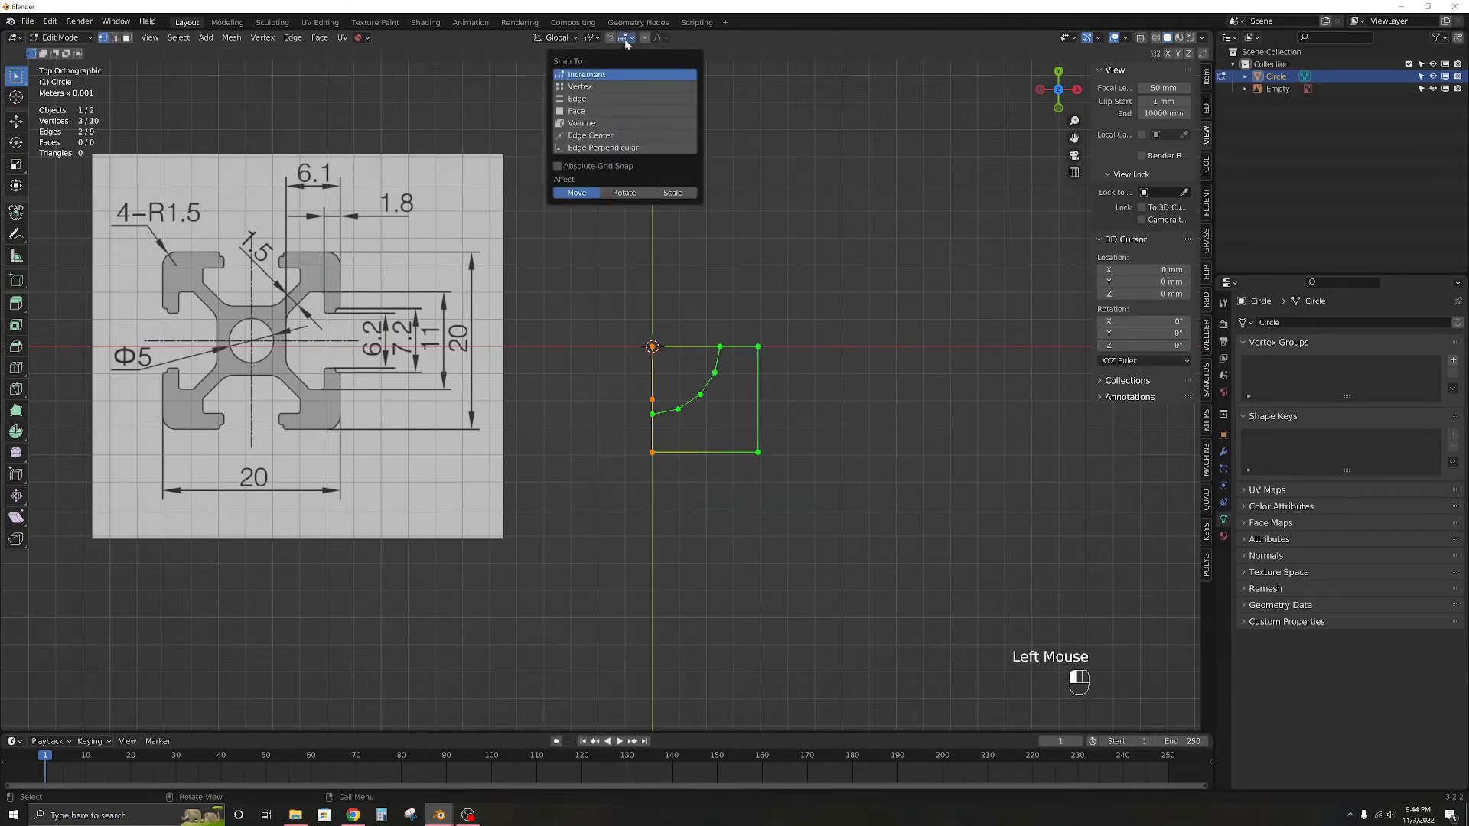
left_click(585, 88)
Snap the arc's end vertices onto the square outline
left_click(652, 400)
key("g")
left_click(653, 413, "ctrl")
left_click(652, 346)
key("g")
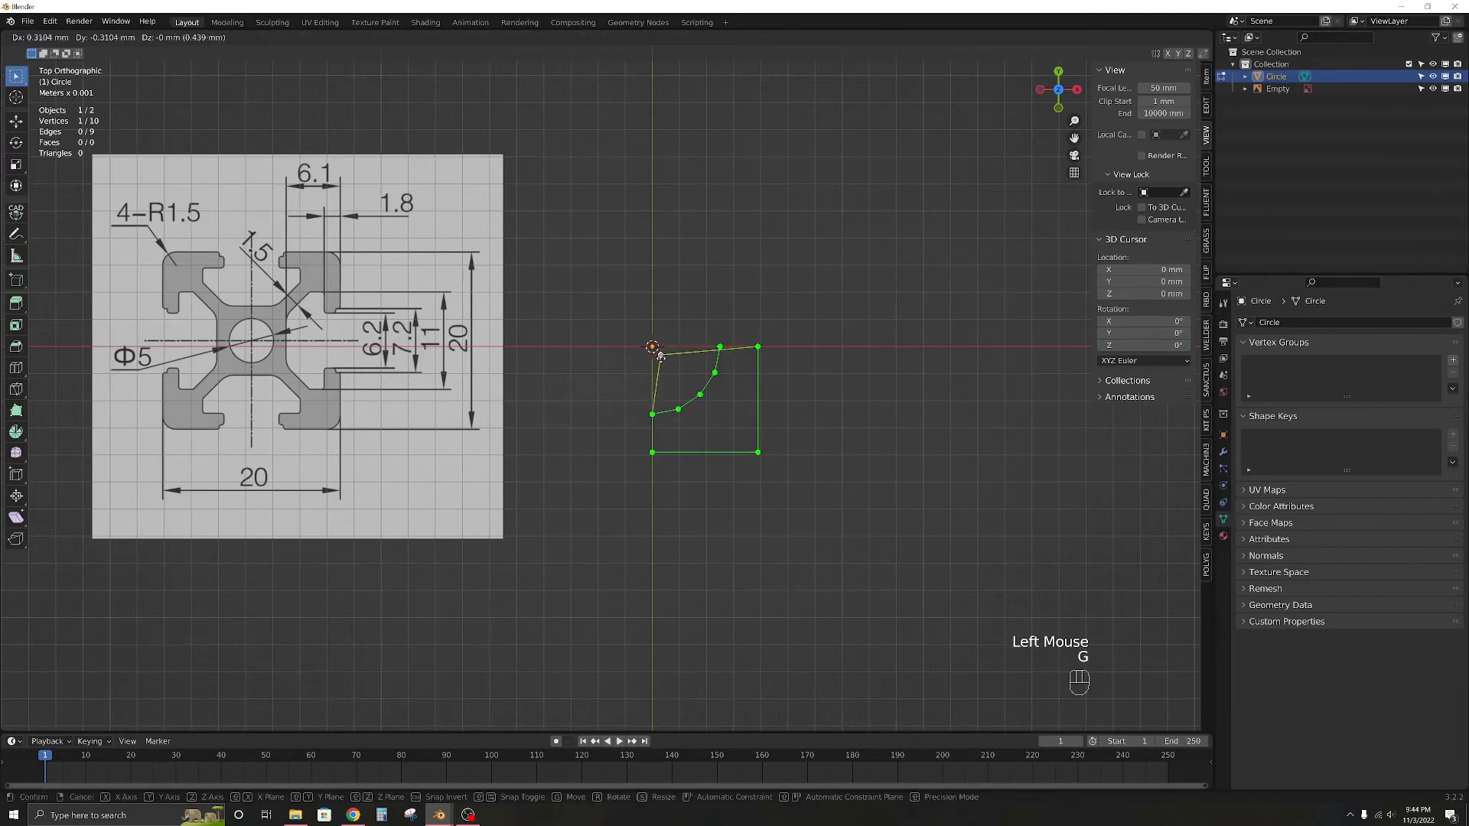
Drop the arc vertex onto the square's corner and merge all vertices by distance
left_click(719, 347, "ctrl")
key("a")
key("m")
left_click(687, 382)
Delete the stray unwanted edge in edge select mode
key("2")
left_click(670, 392)
key("x")
left_click(609, 407)
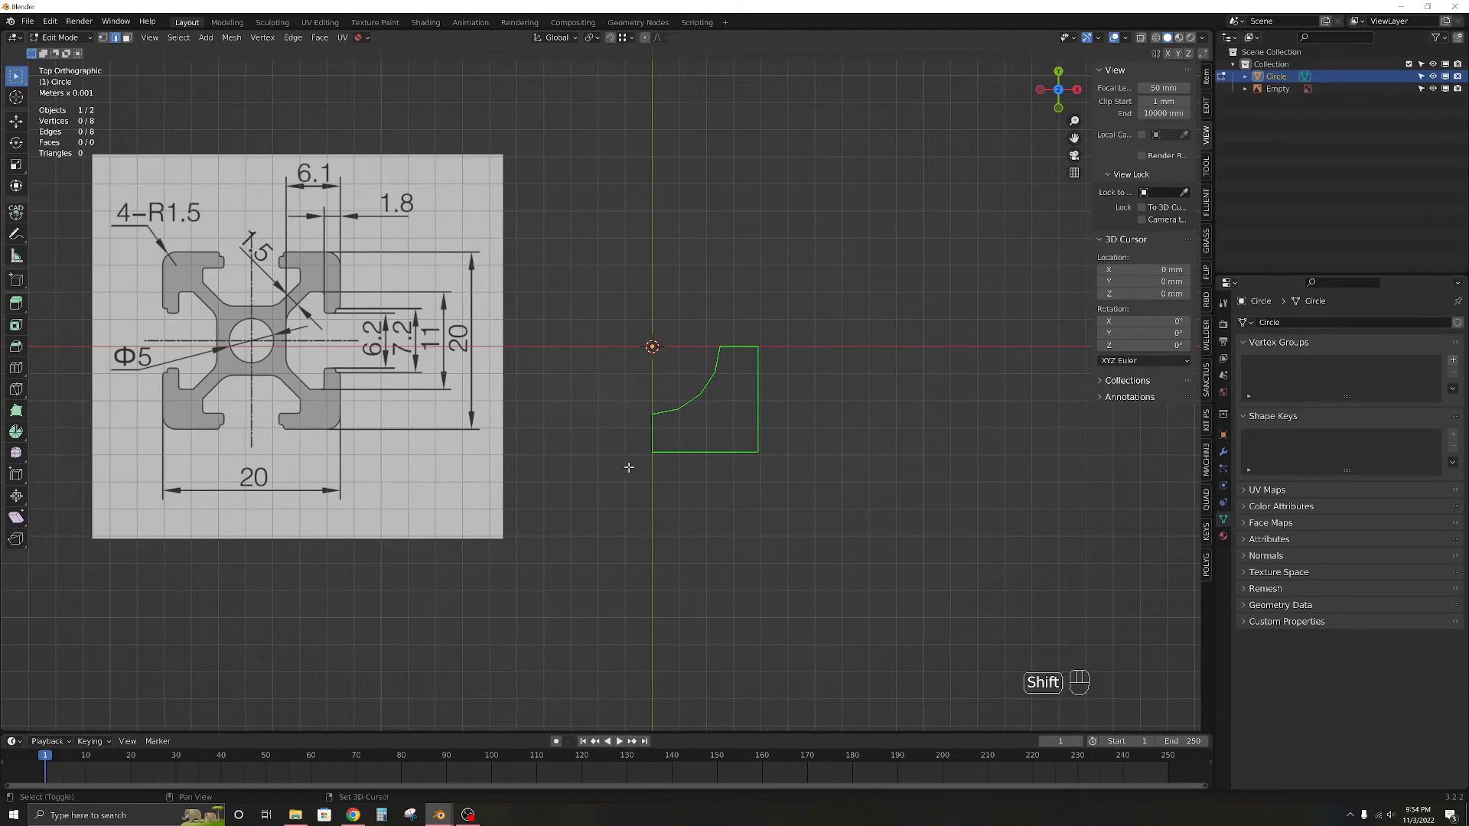
Add a single vertex at the origin and select it alone
key("shift+a")
mouse_move(604, 596)
left_click(673, 593)
left_click(651, 347)
key("1")
left_click(655, 359)
Move the new vertex 10 mm along X and -10 mm along Y
key("g")
key("y")
key("x")
type("10")
key("Return")
key("g")
key("y")
type("-10")
key("Return")
key("XF86Calculator")
Calculate 20-6.2/2 and extrude outer edges of -6.9 mm on X and 6.9 mm on Y
type("20-6.2/2=")
key("alt+F4")
key("e")
key("x")
key("Return")
left_click(923, 618)
type("ey6.9")
key("Return")
Extrude a step of -1.8 mm along X and 1.8 mm along Y
type("ex-1.8")
key("Return")
left_click(734, 617)
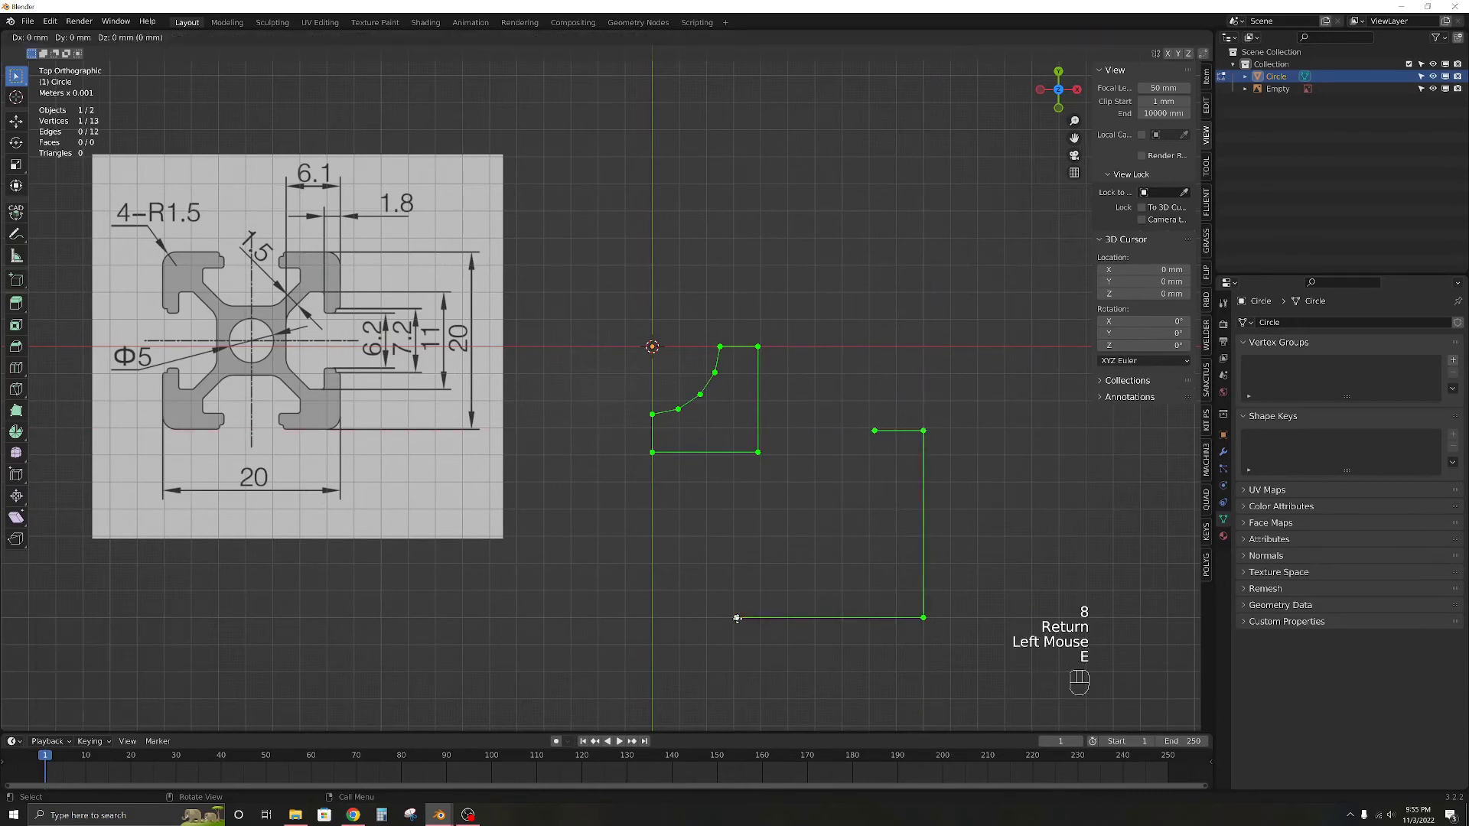
type("ey1.8")
key("Return")
Compute (11-6.2)/2 = 2.4 in the calculator and extrude 2.4 mm along X
left_click(381, 814)
type("11-6.2")
key("Return")
type("/2")
key("Return")
key("alt+Tab")
type("ex2.4")
key("Return")
Extrude -2.4 mm along Y, then select the inner square corner and the outer corner vertex
left_click(875, 430)
type("ey-2.4")
key("Return")
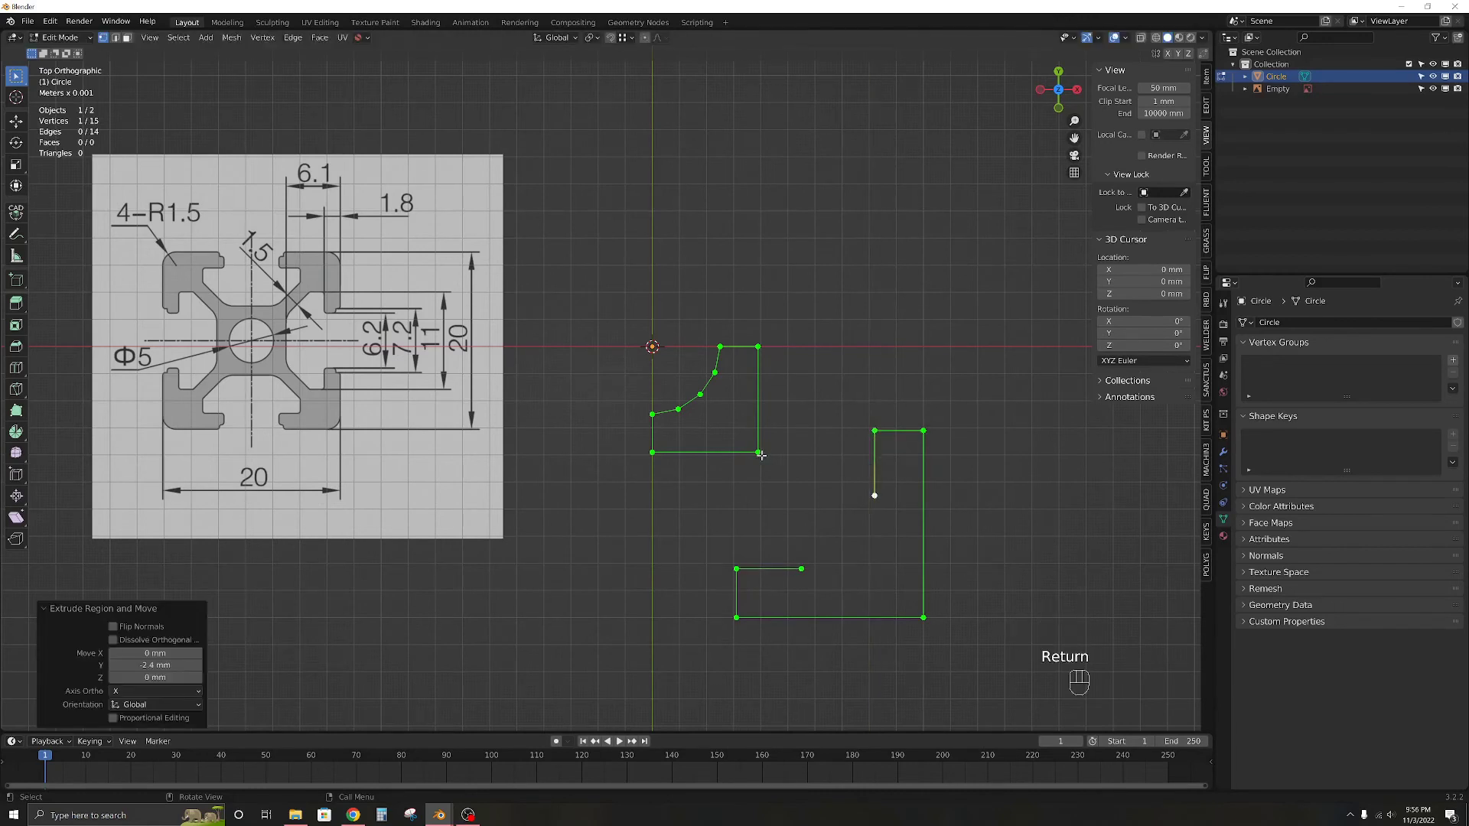
left_click(758, 452)
left_click(920, 617, "shift")
Join the two vertices with a diagonal edge and offset it 0.75 mm to one side
key("f")
left_click(859, 553)
right_click(859, 553)
mouse_move(811, 396)
left_click(927, 480)
type("0.75")
key("Return")
Offset the diagonal edge again by -0.75 mm to the other side
left_click(881, 579)
right_click(881, 580)
mouse_move(842, 395)
left_click(951, 481)
type("-")
key("Return")
Slide the offset edges' end vertices so they extend past the outline
key("1")
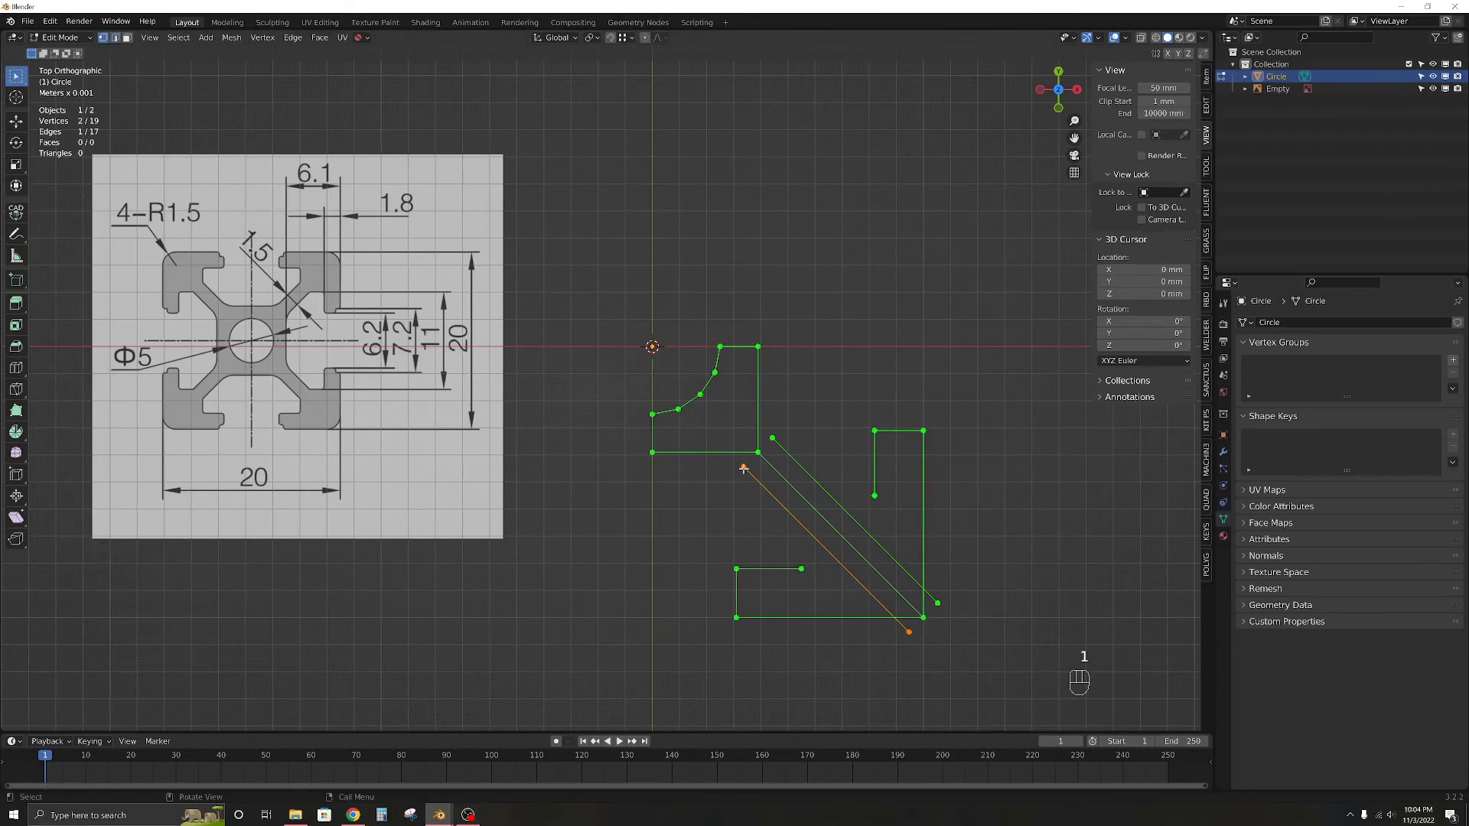
left_click(743, 468)
key("g")
key("g")
left_click(712, 439)
key("g")
key("g")
left_click(780, 436, "alt")
left_click(789, 455)
key("g")
key("g")
left_click(880, 490, "alt")
Extrude new vertices along Y and X to close the lower side and the outer lip
left_click(801, 568)
key("e")
key("x")
key("y")
left_click(853, 514)
left_click(872, 500)
key("e")
key("x")
left_click(825, 512)
Add vertices at all edge intersections and delete three stray vertices
key("a")
right_click(815, 526)
left_click(918, 469)
left_click(719, 441)
left_click(740, 406, "shift")
left_click(757, 423, "shift")
key("x")
left_click(756, 440)
Delete three leftover vertices, including the inner square's corner, and select two near the outer corner
left_click(758, 452)
left_click(801, 516, "shift")
left_click(825, 496, "shift")
key("x")
left_click(826, 499)
left_click(908, 631)
left_click(937, 603, "shift")
Delete the two selected vertices and both old long diagonals, and dissolve redundant vertices
key("x")
left_click(866, 593)
left_click(865, 592)
left_click(888, 551, "shift")
key("x")
left_click(879, 563)
left_click(894, 617)
left_click(923, 589, "shift")
key("x")
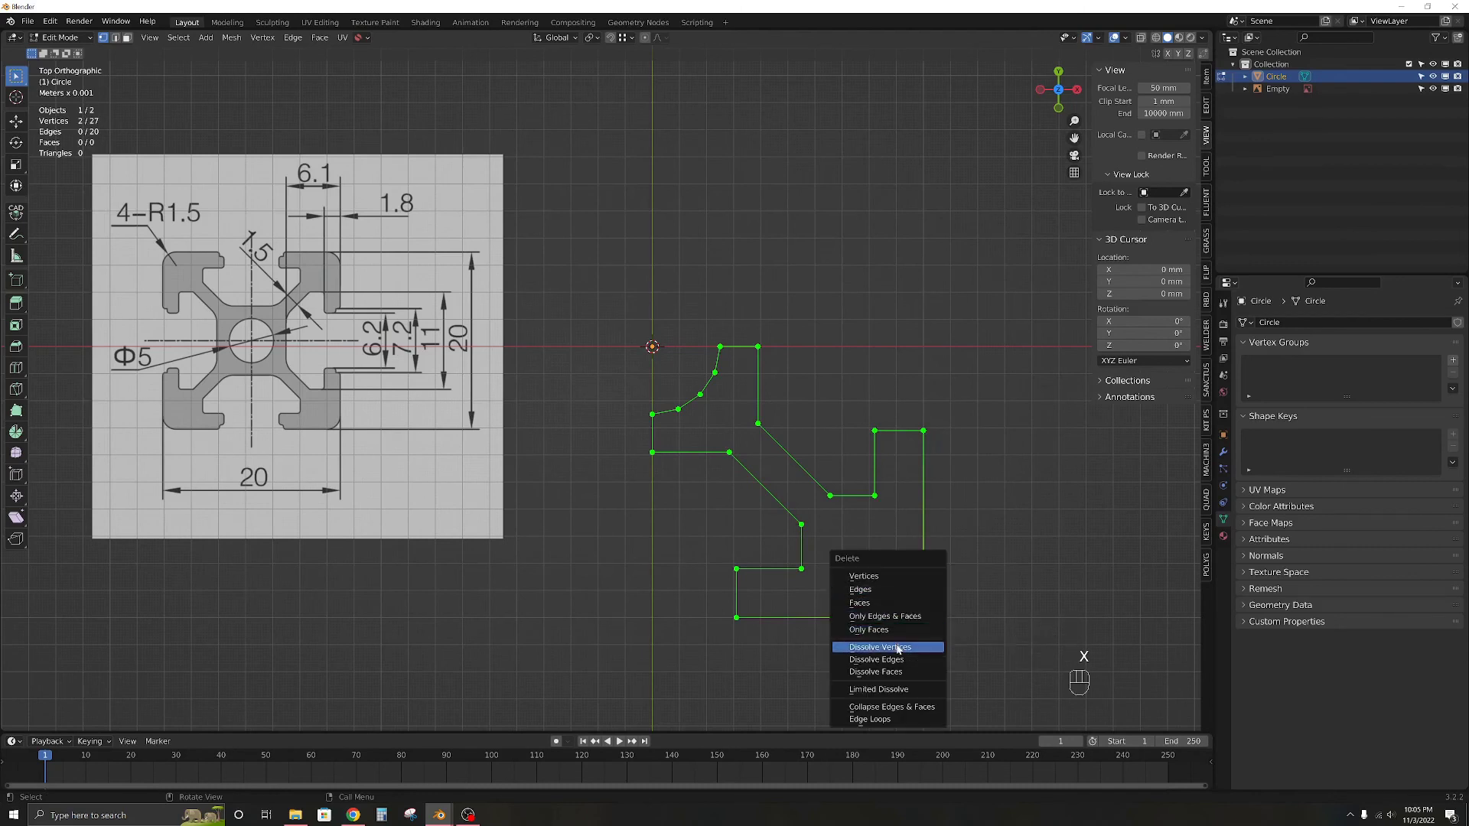
left_click(898, 648)
Merge overlapping vertices by distance and fill the quarter outline with a face
key("a")
key("m")
left_click(865, 579)
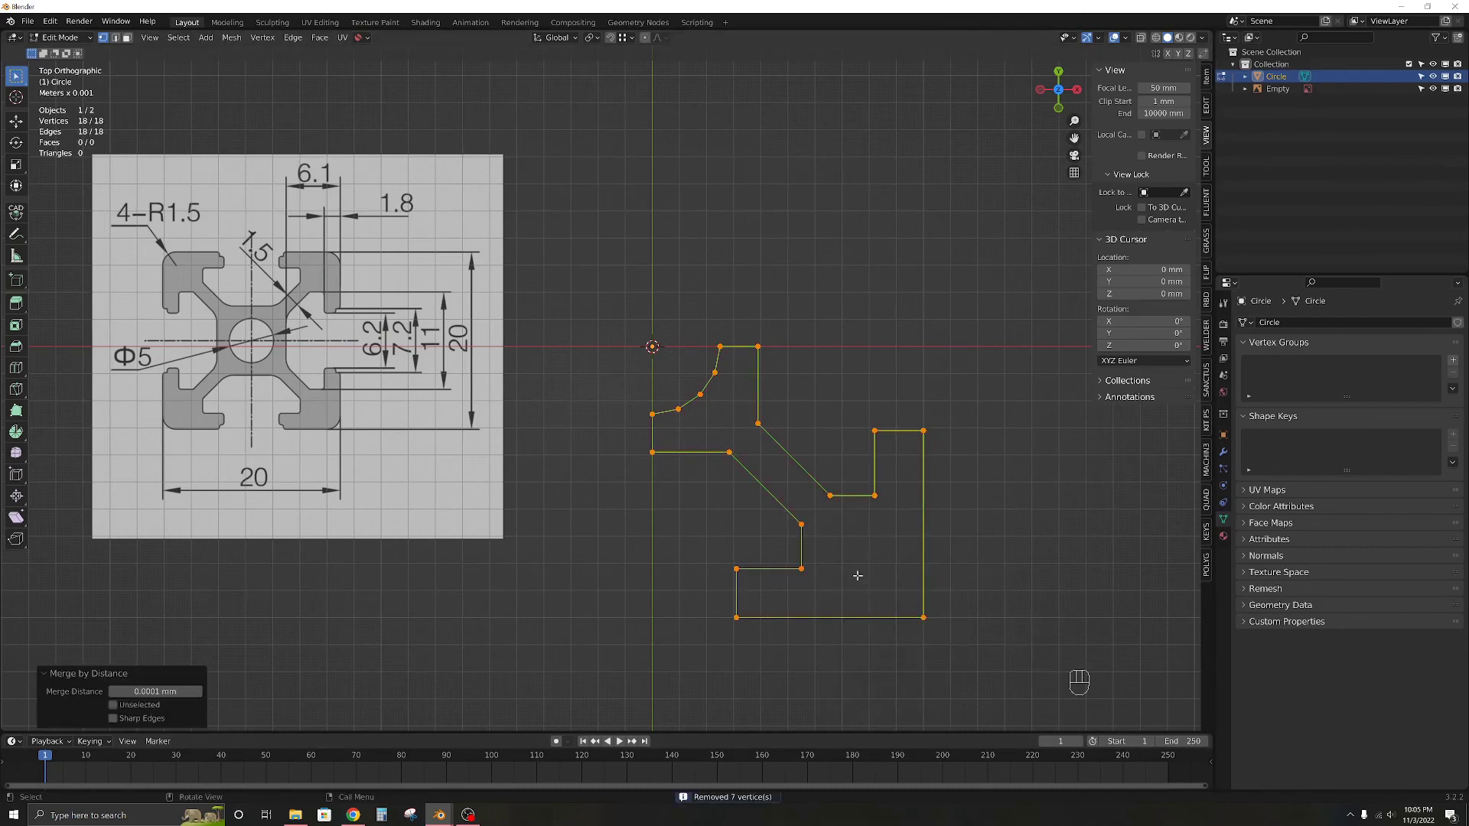
key("f")
key("Tab")
Add a Mirror modifier mirroring the quarter profile across both X and Y
left_click(1223, 452)
left_click(1271, 323)
left_click(1232, 462)
left_click(1383, 360)
scroll(995, 525, "down", 2)
Move the reference image aside along X and reselect the profile mesh
left_click(452, 321)
key("g")
key("x")
left_click(293, 320)
left_click(888, 531)
left_click(1427, 342)
Apply the Mirror modifier and enter Edit Mode on the full profile to begin extruding it
left_click(1365, 355)
key("Tab")
middle_click_drag(782, 514, 800, 482)
key("KP_Decimal")
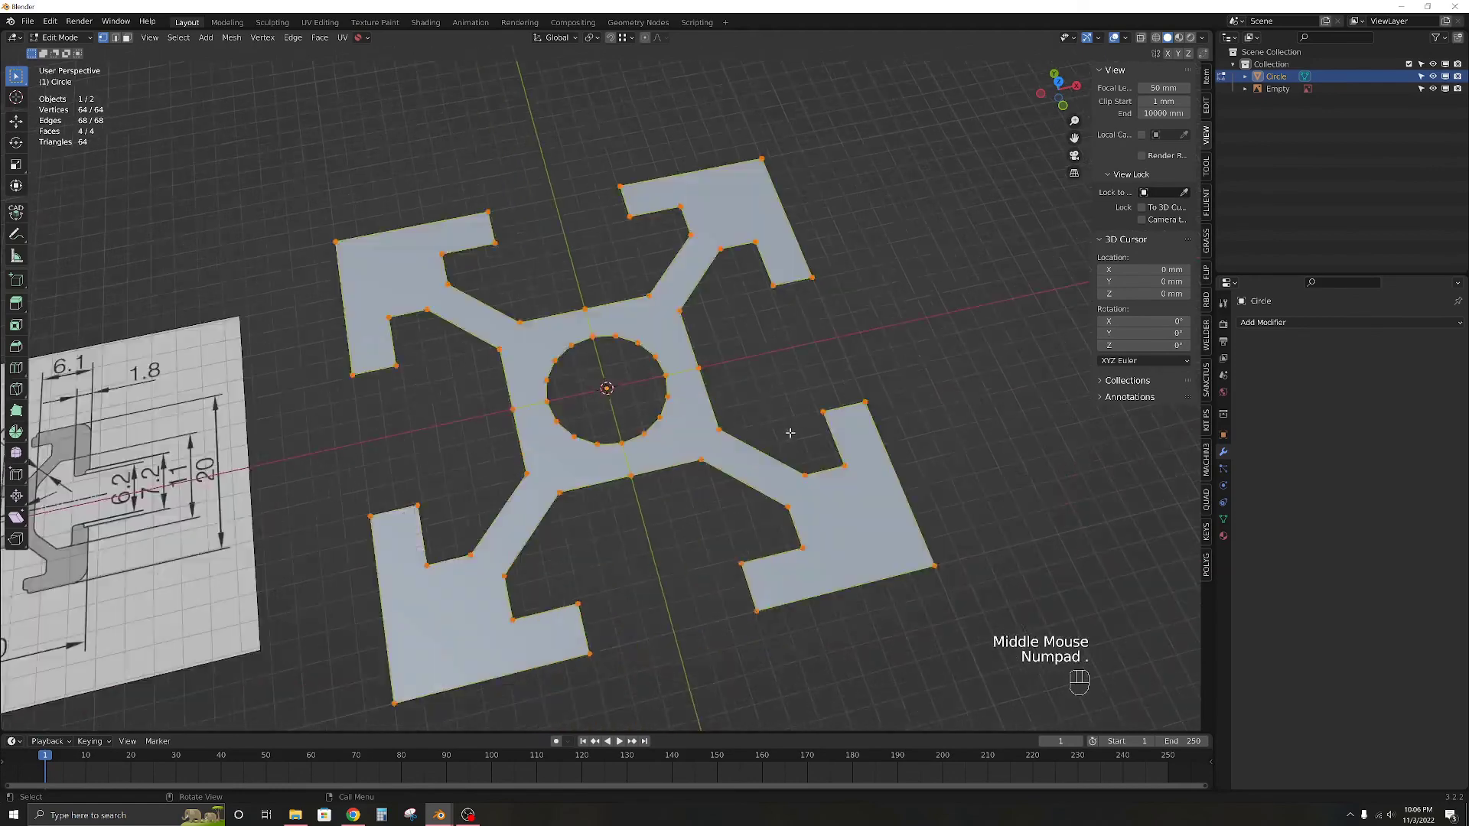